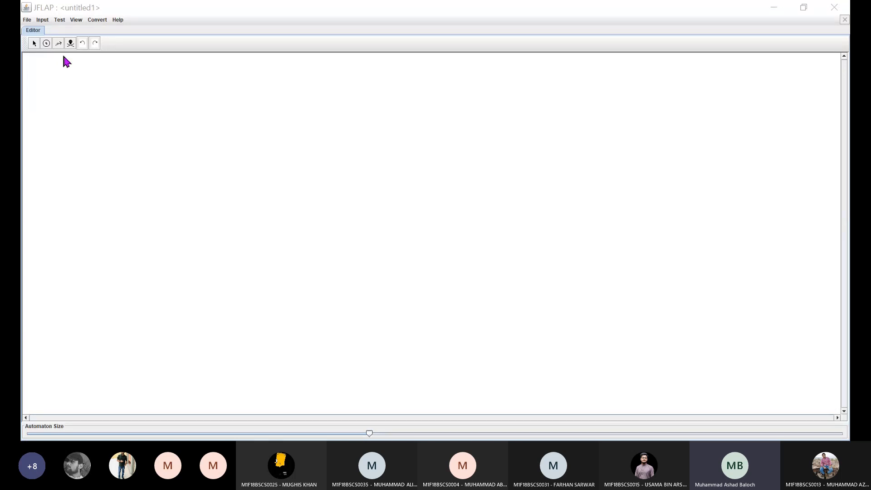
Place two states side by side on the empty canvas
click(46, 43)
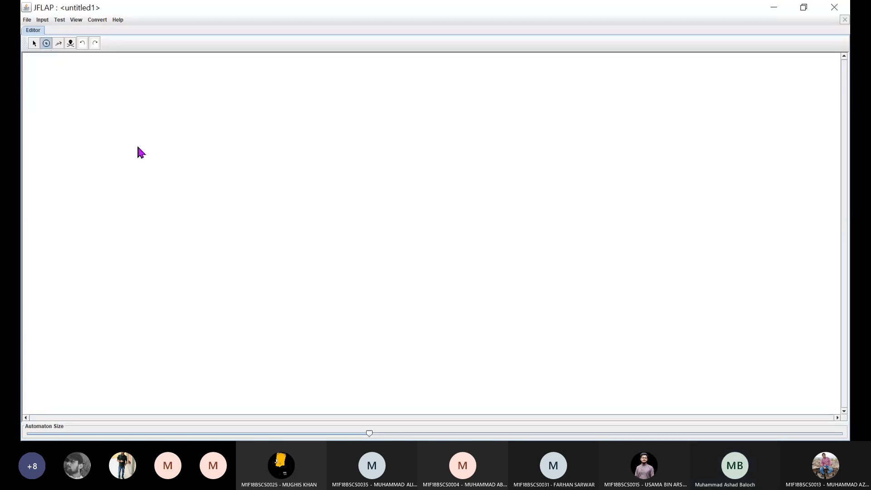
click(218, 196)
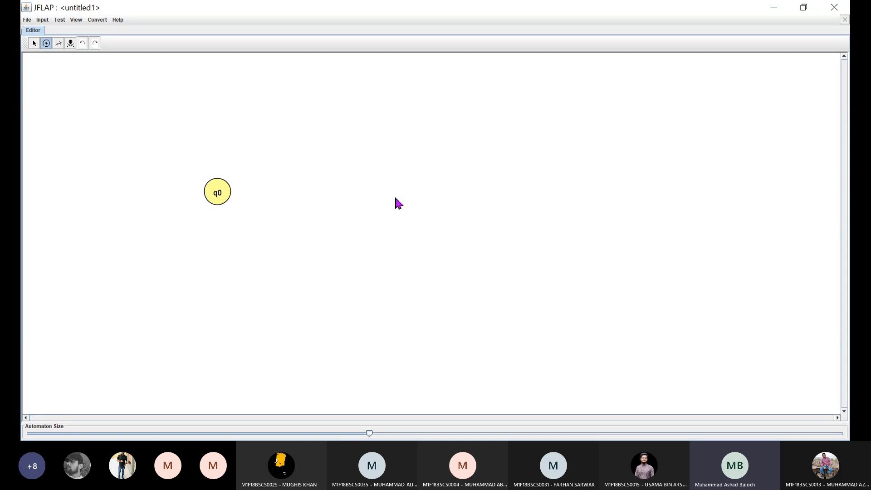
click(394, 196)
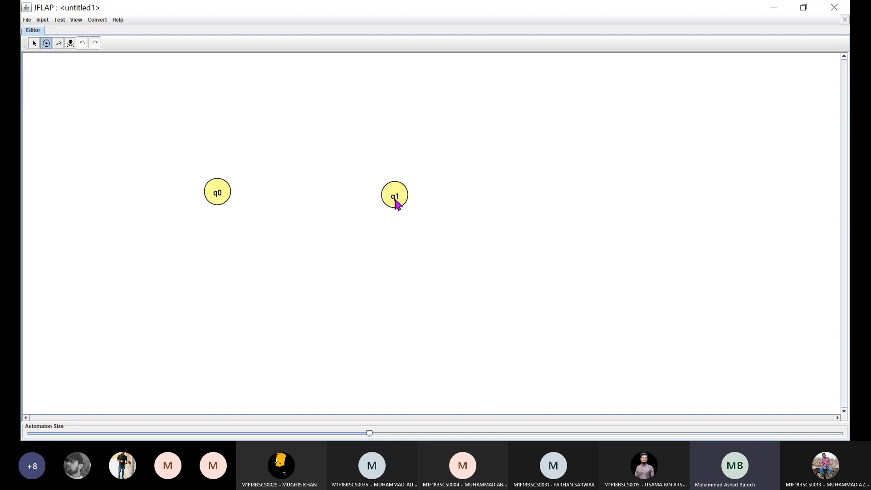
Mark state q0 as both initial and final
click(36, 43)
click(218, 195)
right_click(216, 191)
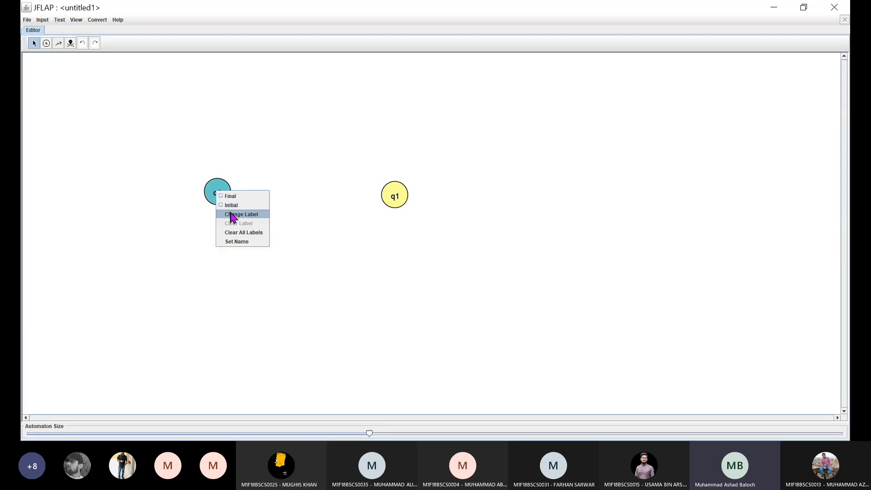
click(231, 208)
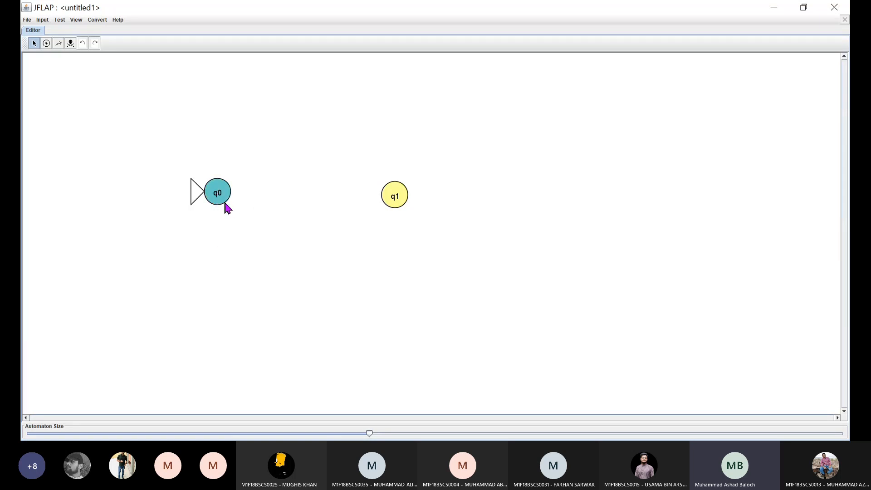
right_click(211, 190)
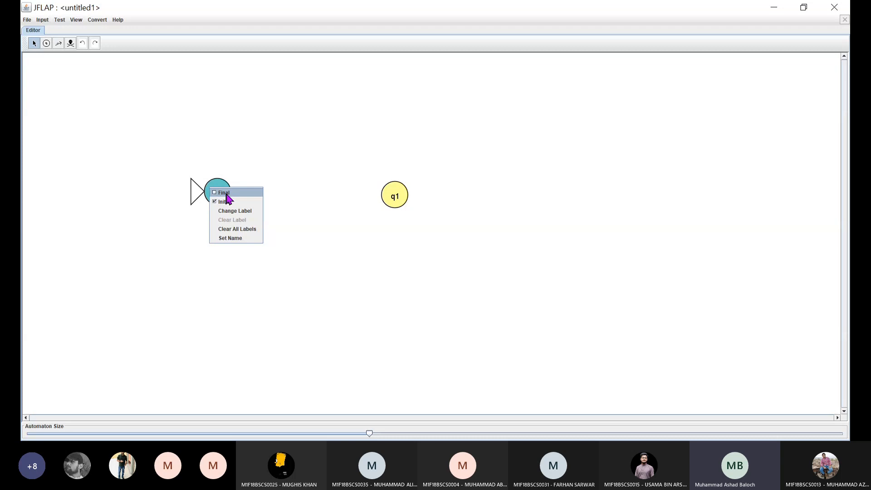
click(224, 192)
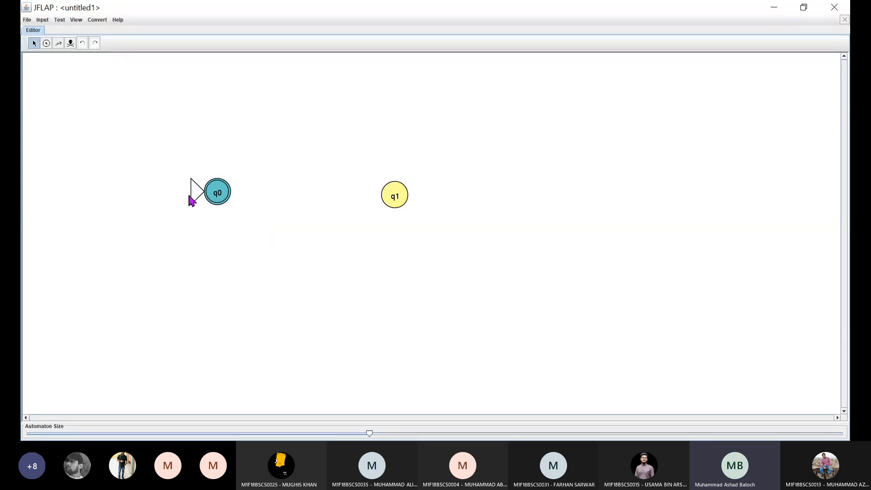
Rename state q0 as As and state q1 as ba
right_click(220, 195)
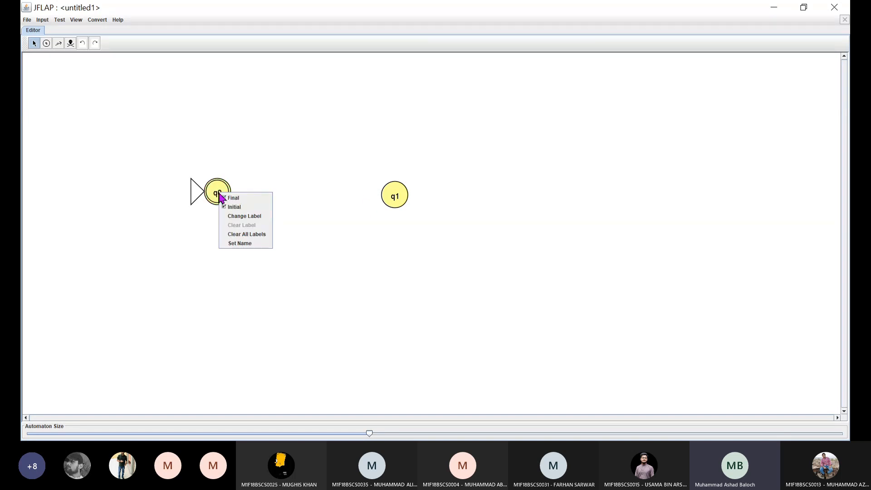
click(249, 245)
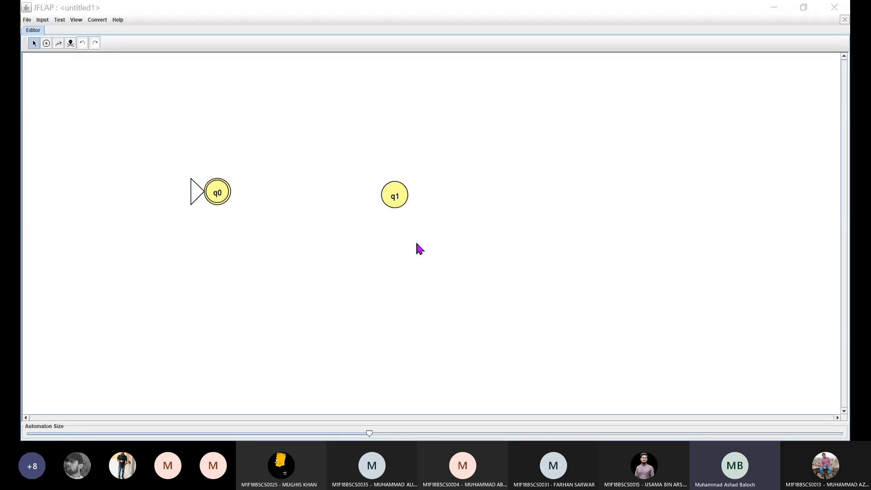
key(Return)
right_click(394, 197)
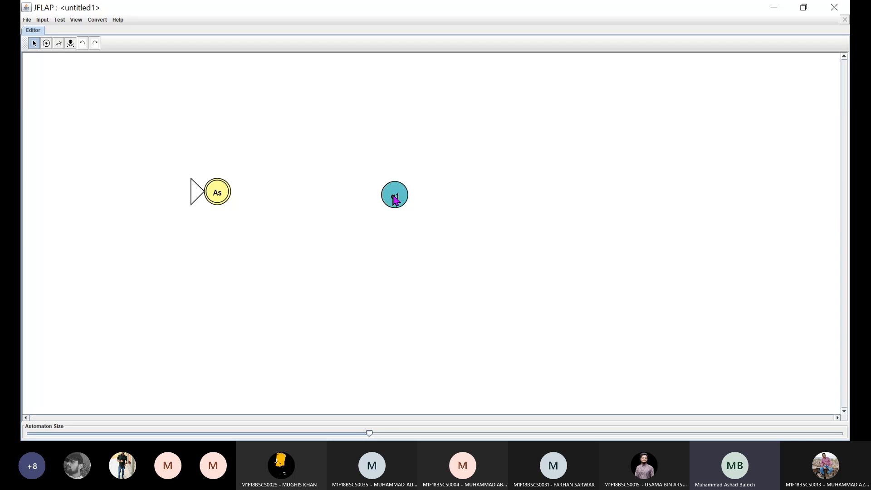
click(414, 245)
text(ba)
key(Return)
Add two transitions from state As to state ba, labelled a and b
click(57, 44)
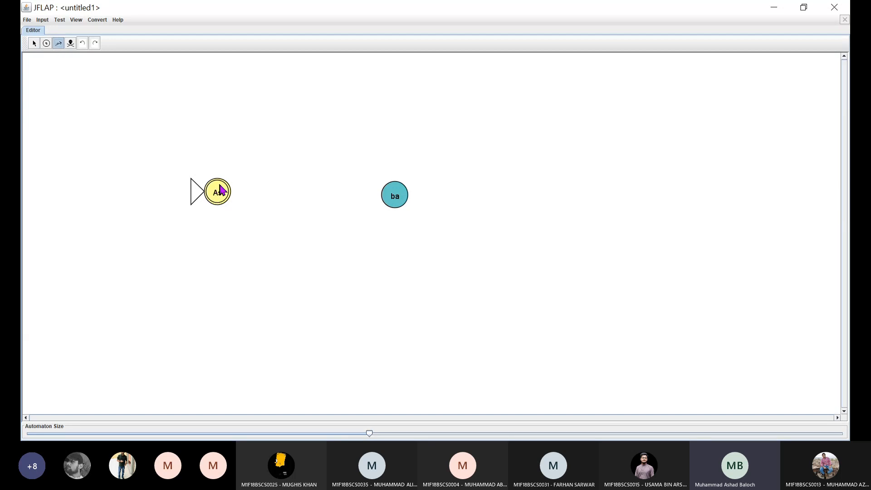
drag(217, 190, 395, 201)
text(a)
key(Return)
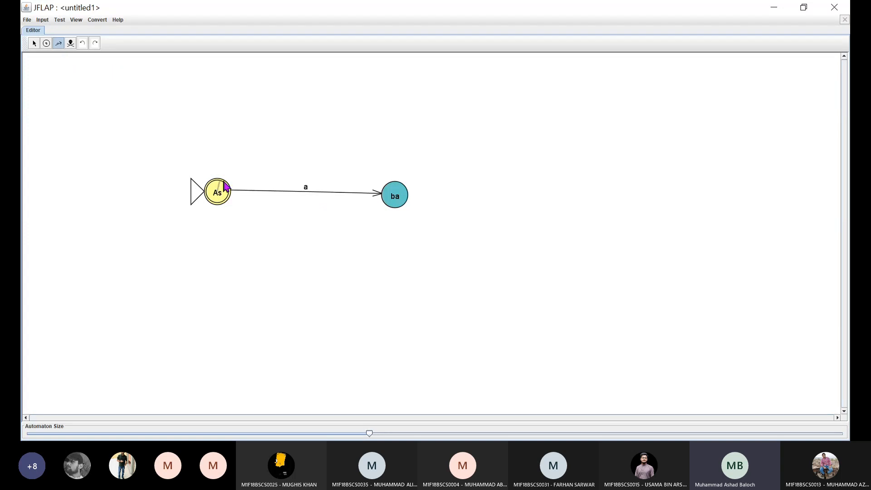
drag(219, 188, 399, 196)
text(b)
key(Return)
Add two return transitions from state ba to state As, labelled a and b
drag(395, 206, 219, 200)
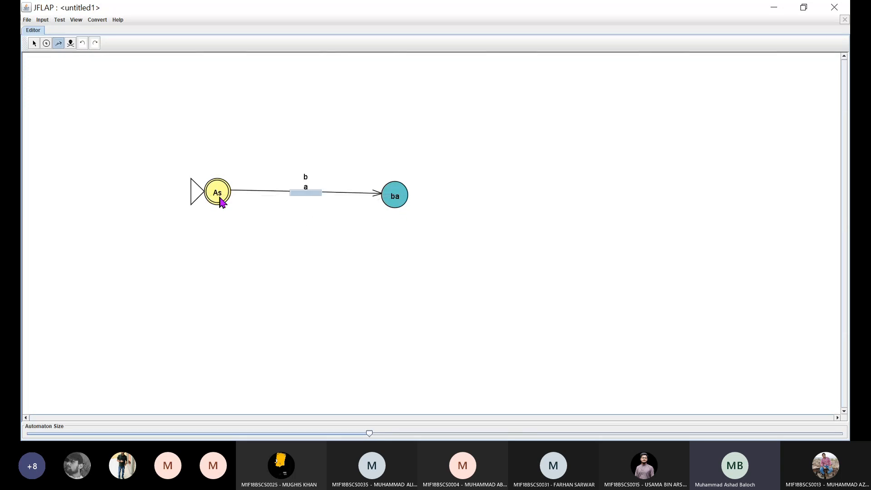
click(309, 193)
text(b)
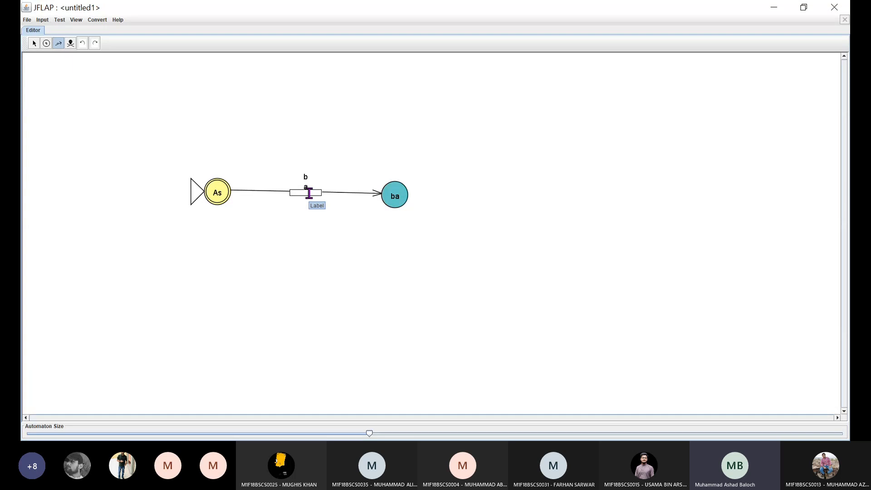
key(Return)
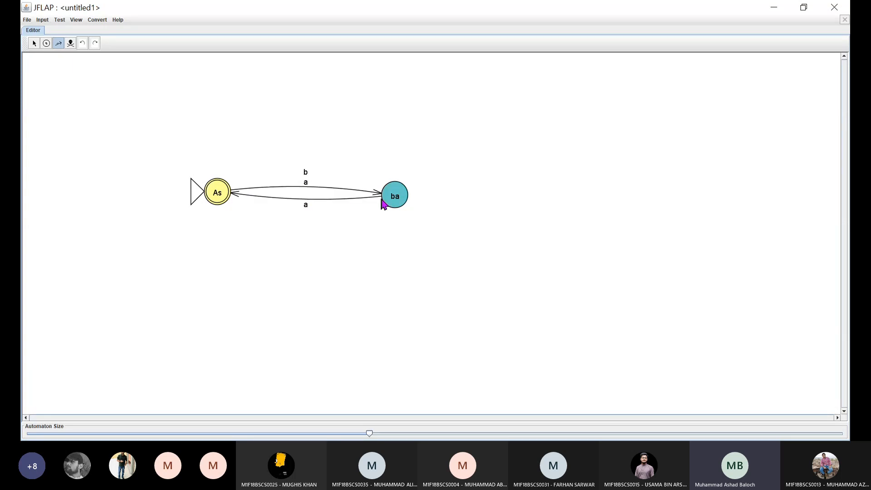
drag(394, 198, 222, 201)
text(b)
key(Return)
Test a single input string on the automaton with Fast Run and dismiss the result message
click(45, 22)
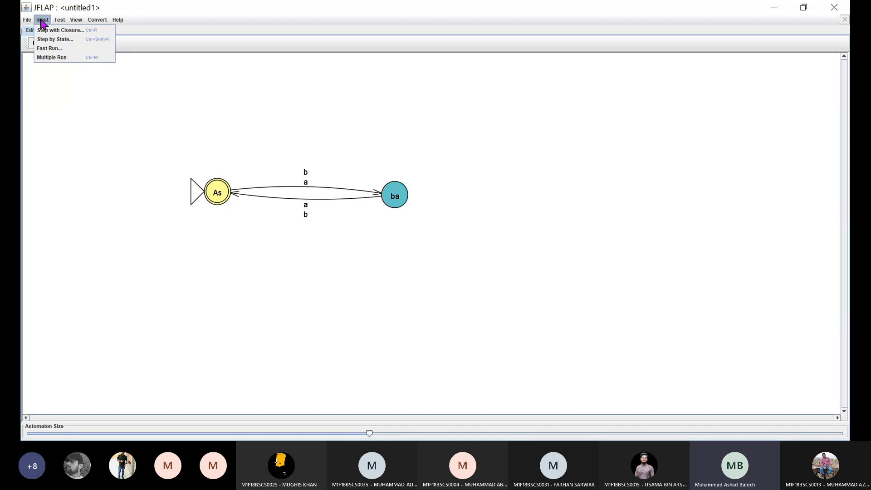
click(57, 49)
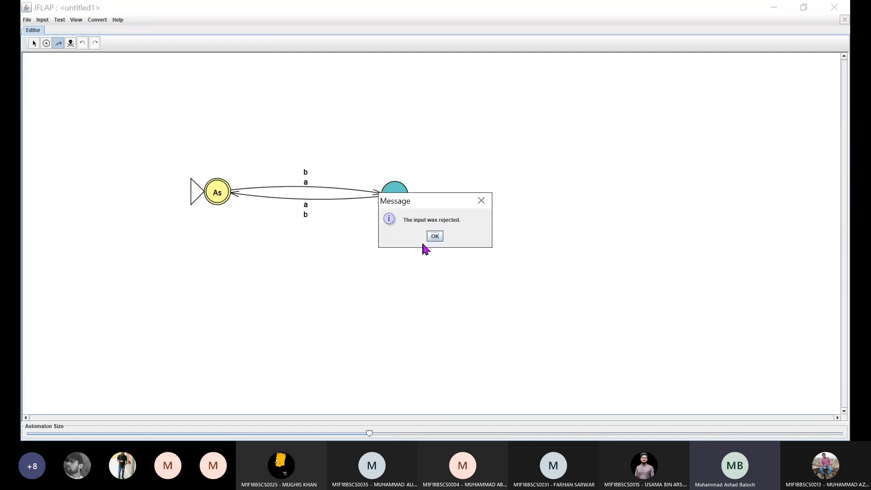
click(434, 237)
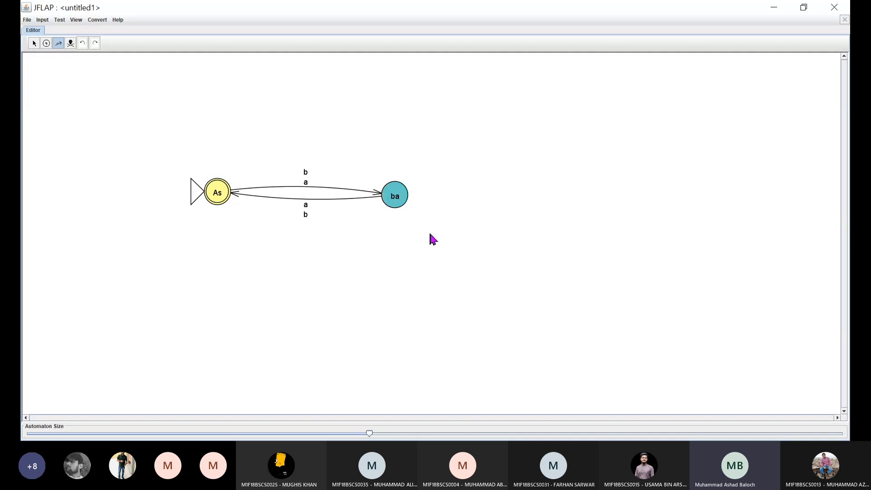
Start a Multiple Run of the automaton and greatly enlarge the input table's text
click(42, 20)
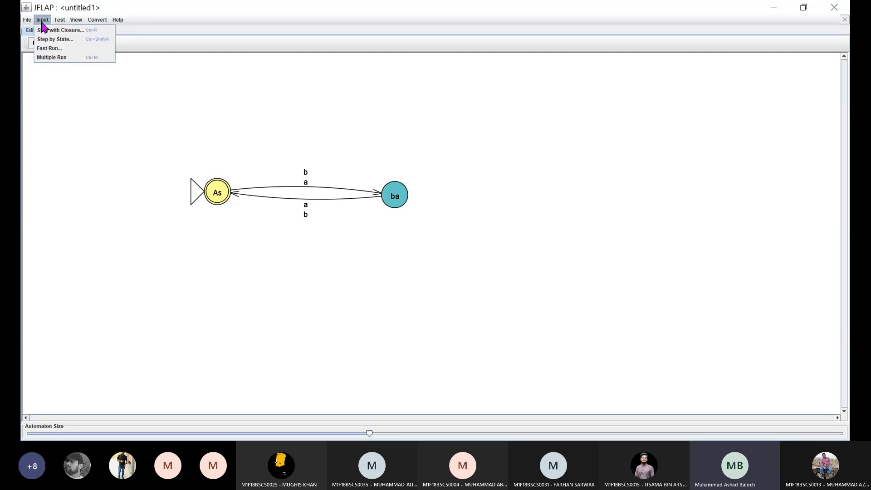
click(54, 58)
drag(577, 47, 814, 56)
Enter the input strings aa, abaaa, abb and bbaa, run them all, and close the Multiple Run view
click(548, 82)
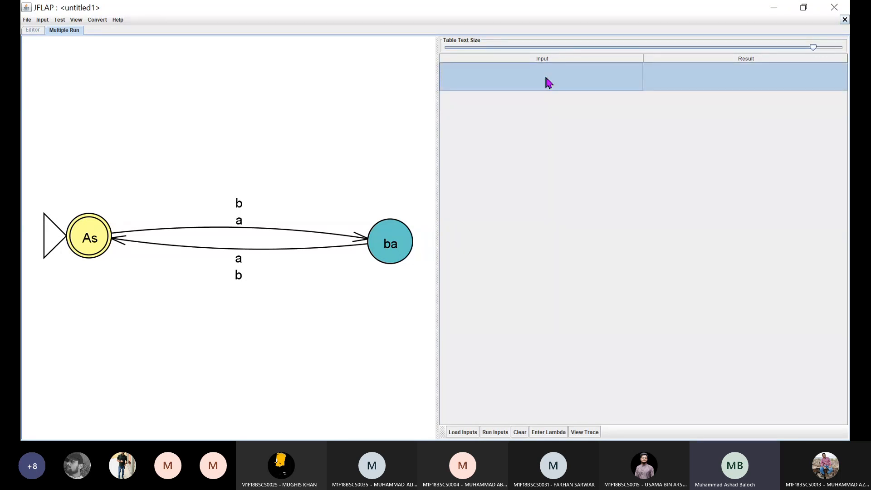
text(a)
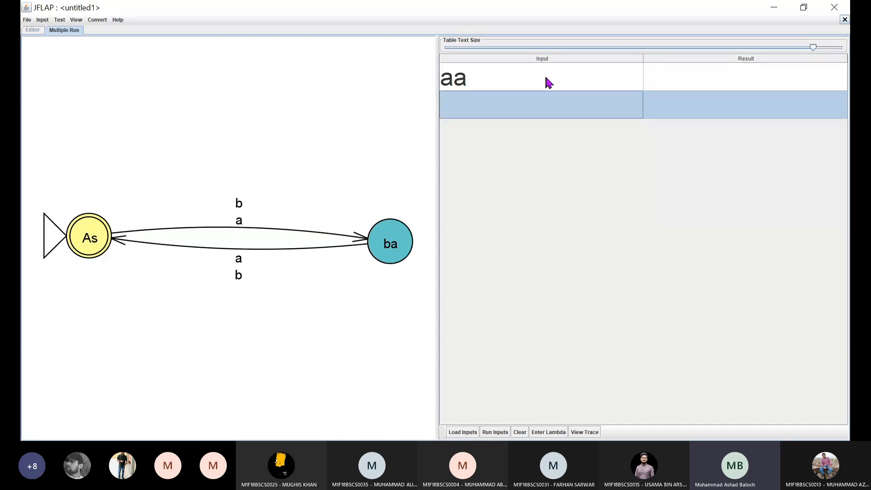
text(abaaa)
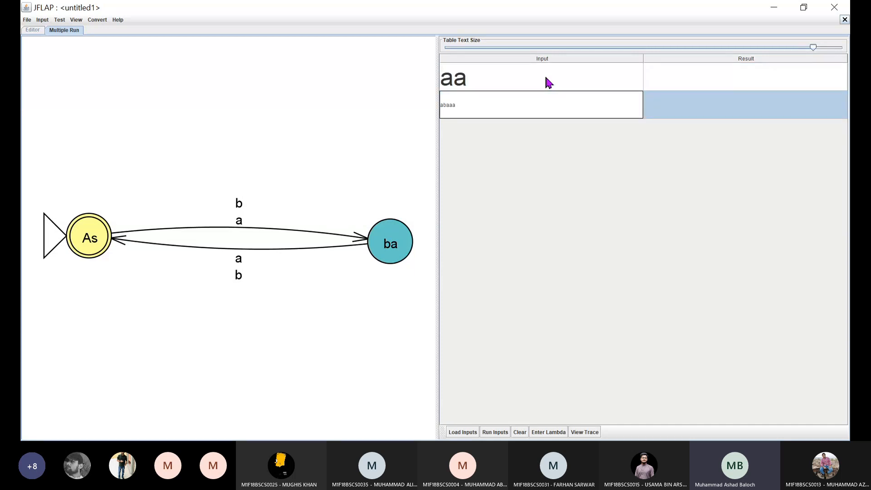
key(Return)
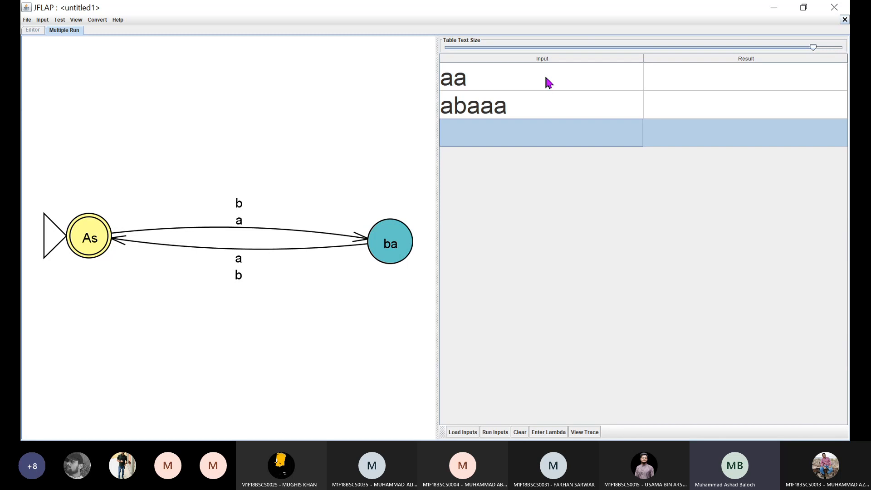
text(abb)
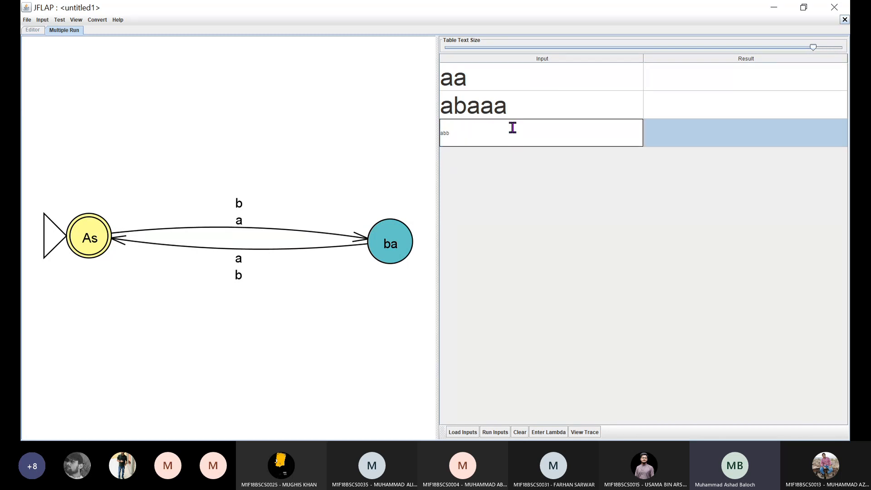
key(Return)
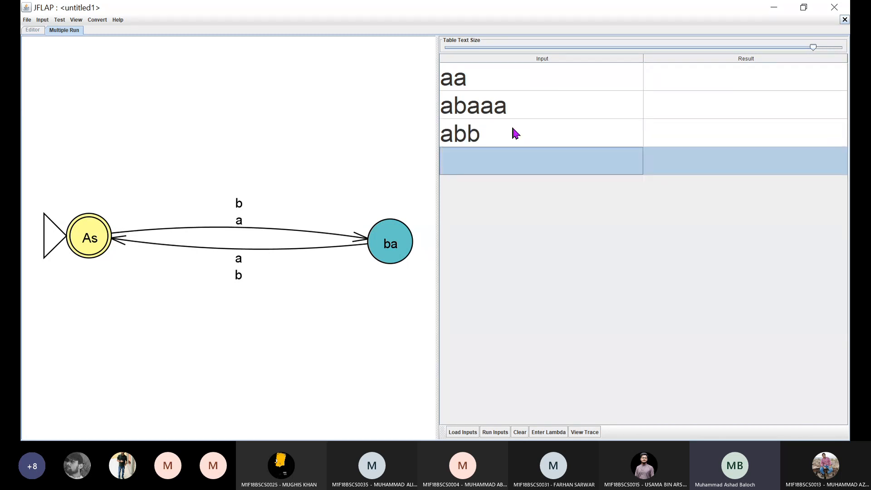
text(bbaa)
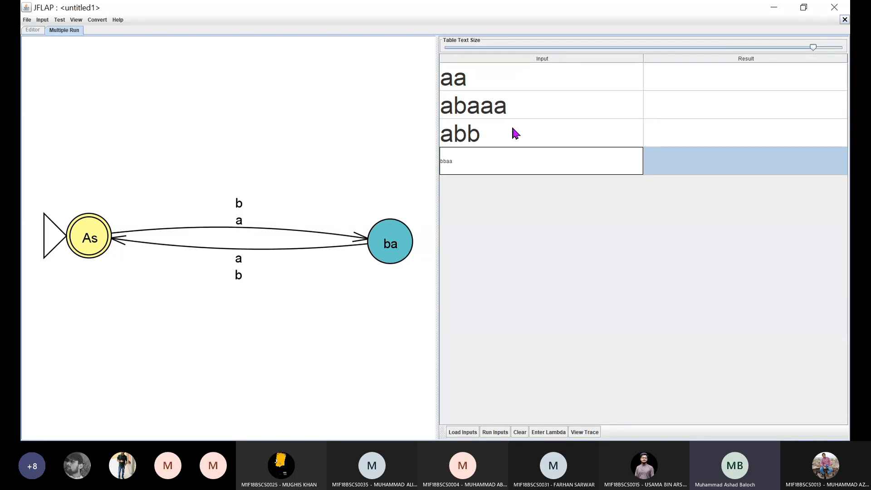
key(Return)
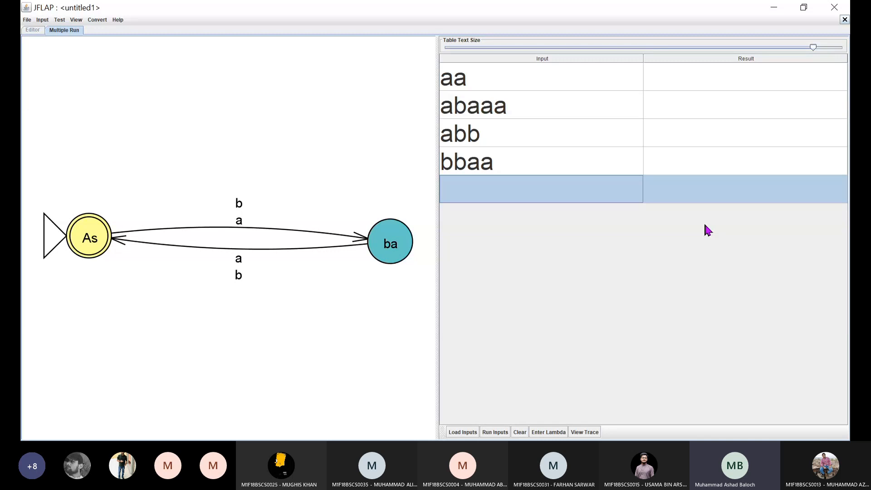
click(494, 433)
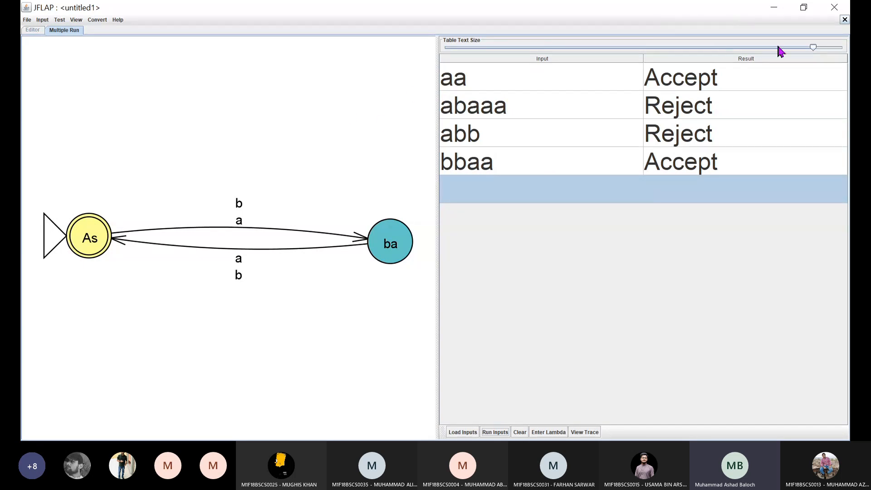
click(845, 20)
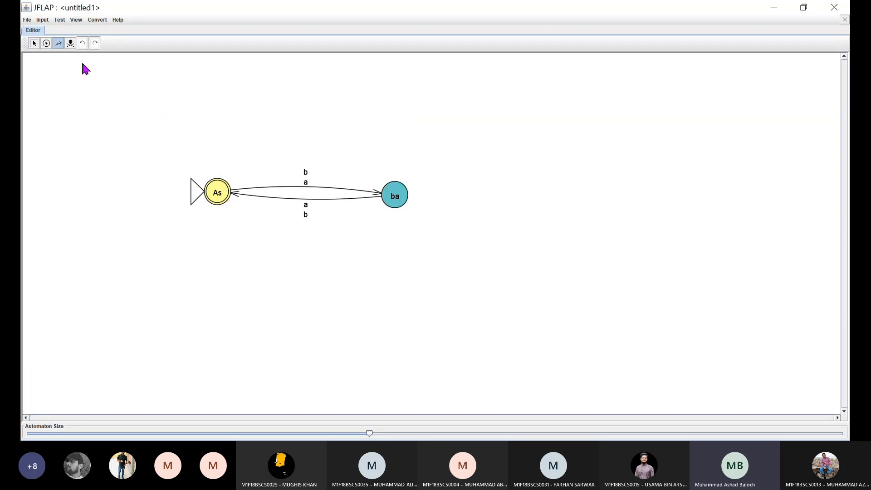
click(27, 20)
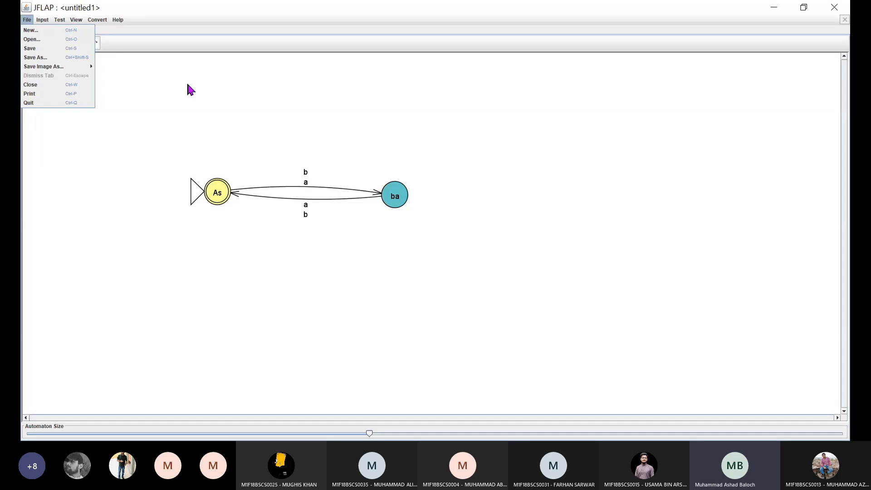
click(189, 106)
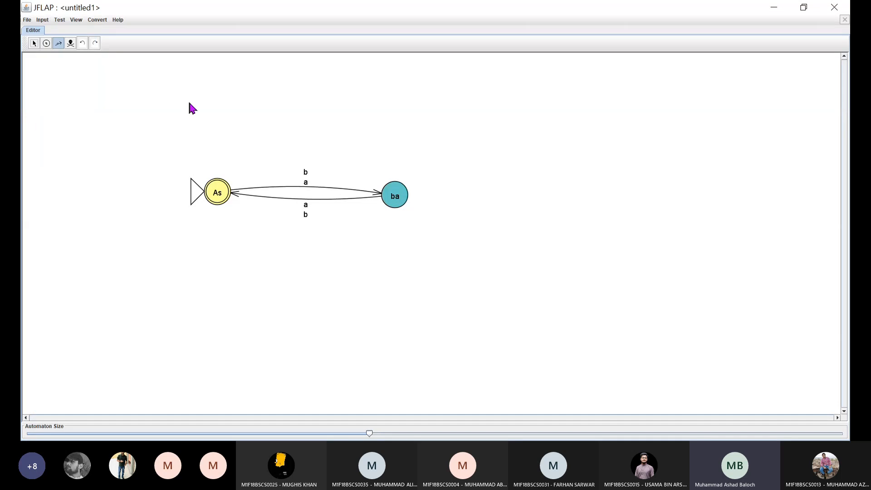
Delete states ba and As together with their transitions to clear the canvas
click(70, 45)
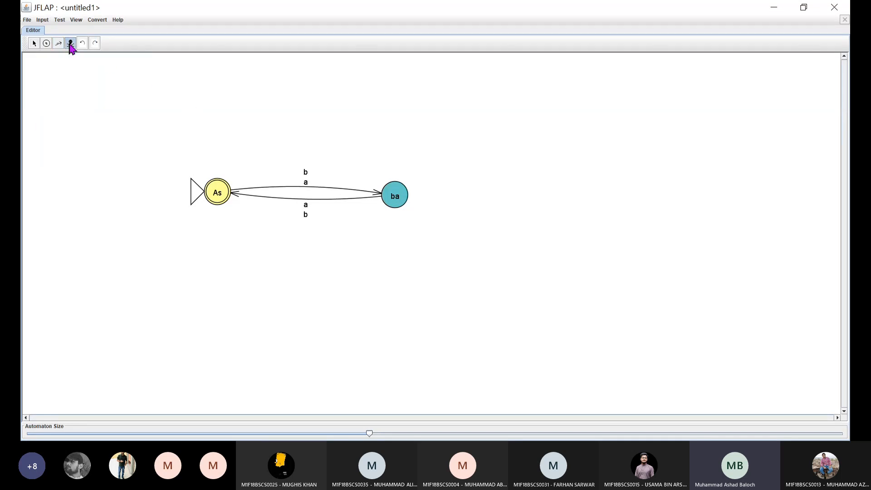
click(390, 191)
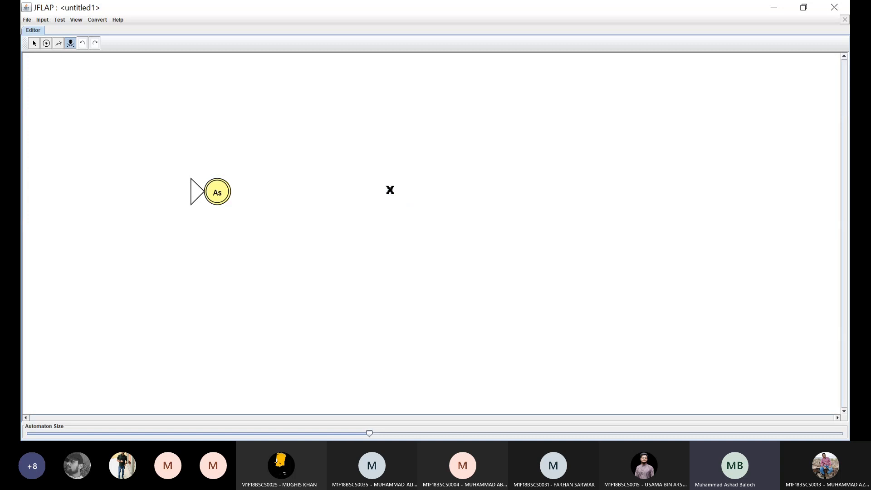
click(215, 191)
click(35, 48)
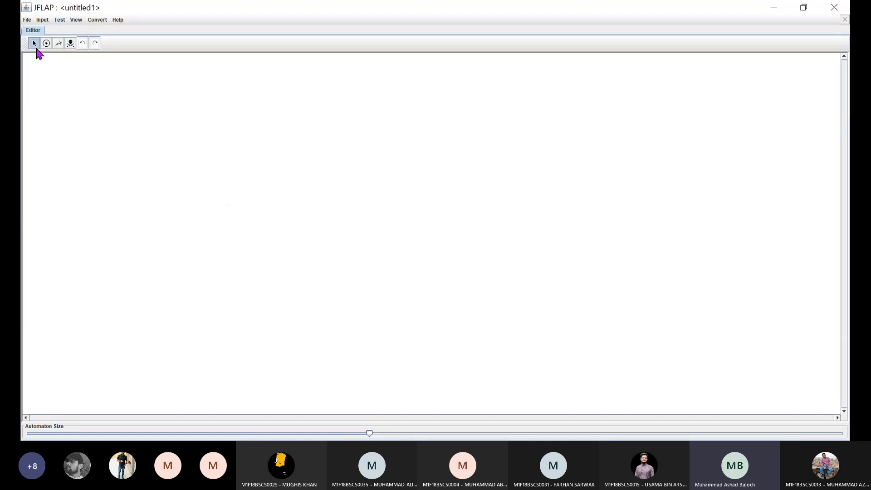
Place the first state of a new automaton on the cleared canvas
click(46, 44)
click(193, 214)
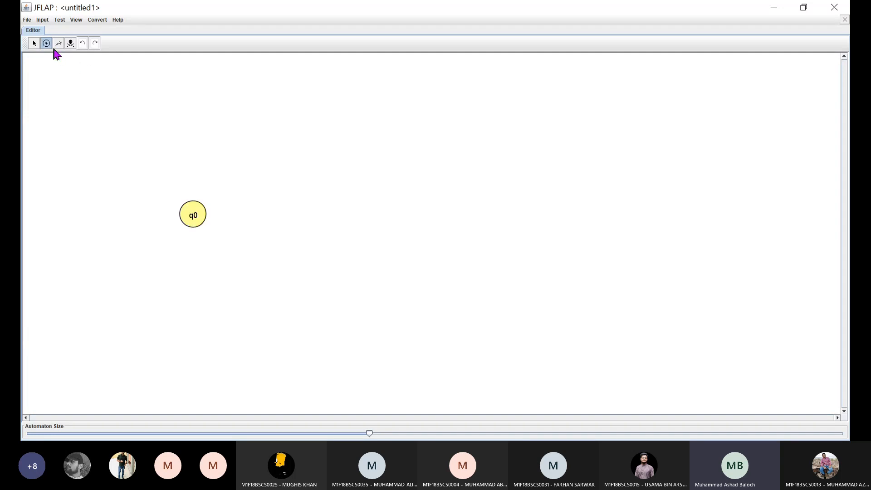
Place three more states: two in a row to the right of q0 and one below between q0 and its neighbour
click(357, 216)
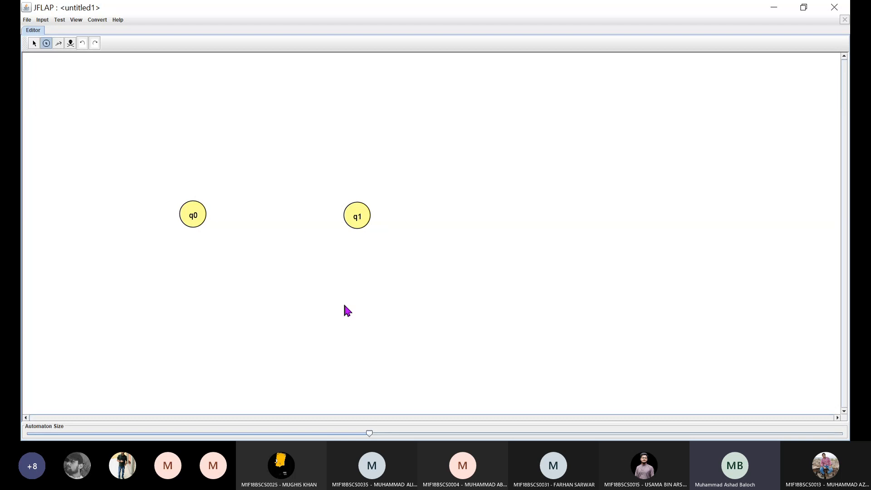
click(327, 309)
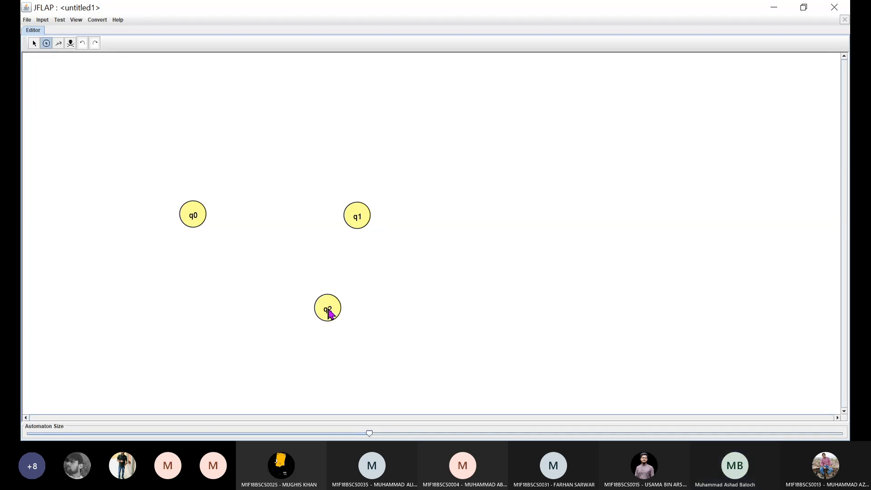
click(539, 217)
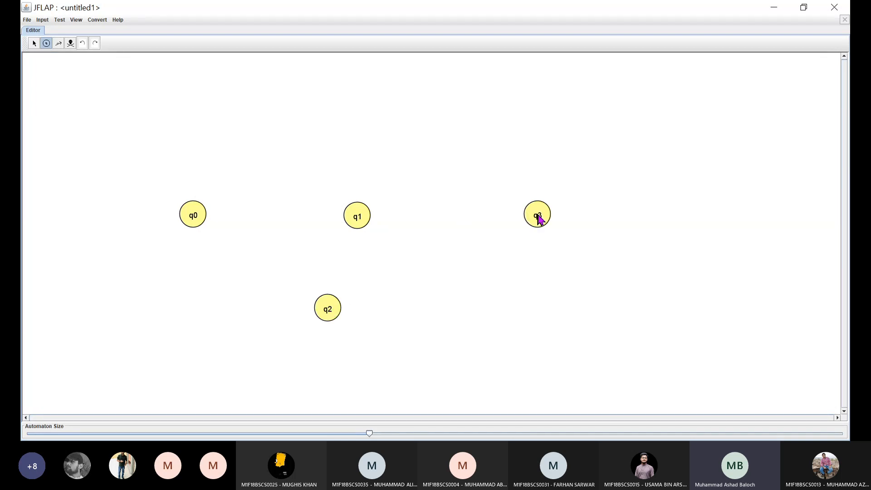
Add transitions labelled a from q0 to q1 and from q1 to q3
click(59, 44)
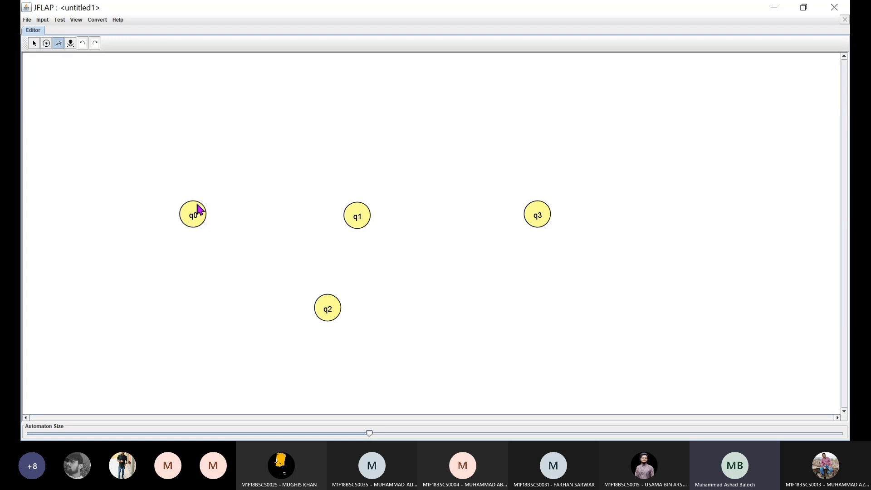
drag(194, 210, 358, 217)
text(a)
key(Return)
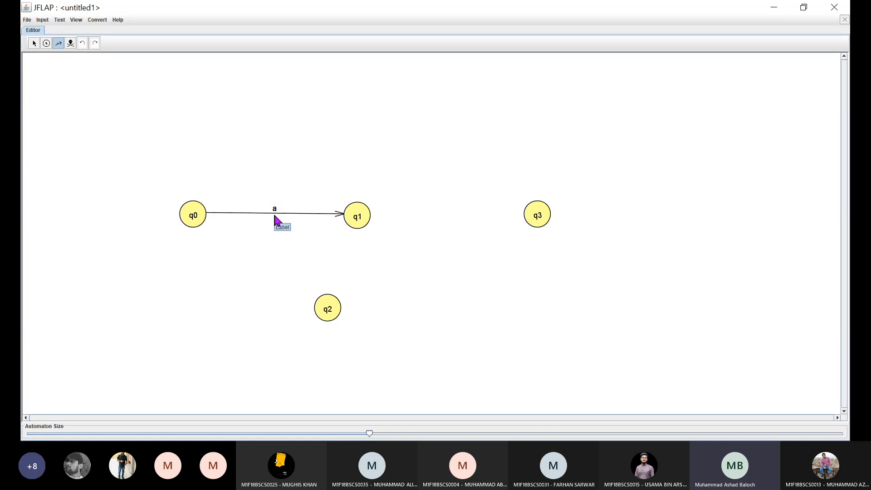
drag(358, 218, 547, 218)
text(a)
key(Return)
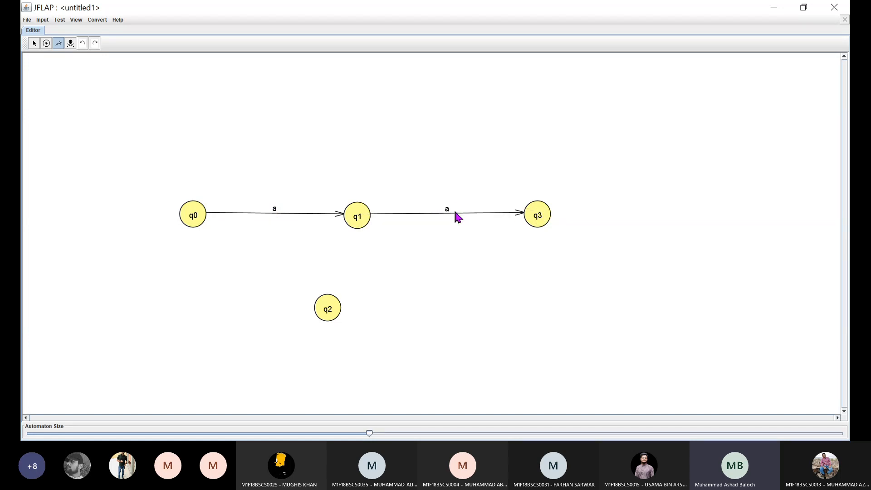
click(189, 218)
click(34, 44)
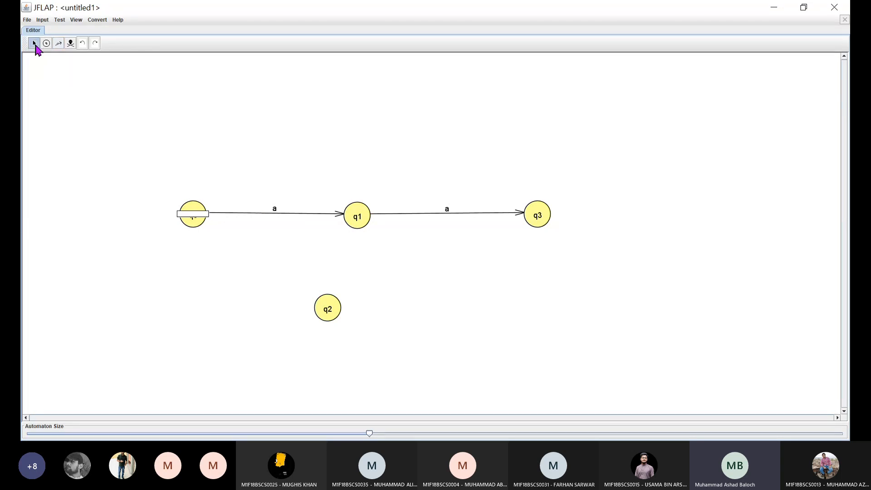
click(268, 194)
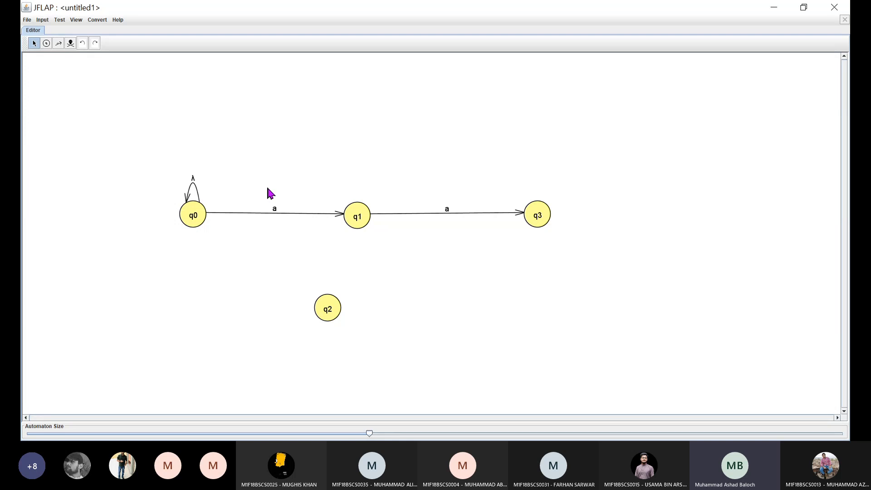
click(70, 43)
click(192, 185)
Mark q0 as the initial state and q3 as a final state
click(35, 44)
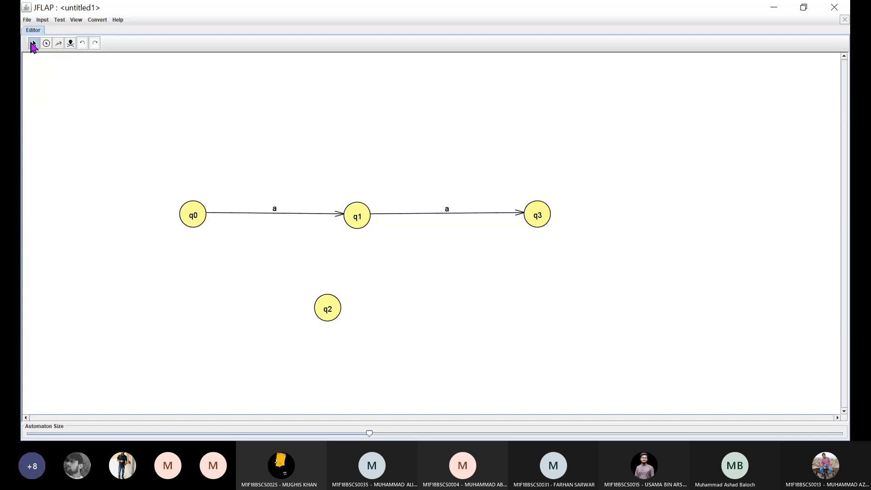
click(196, 220)
right_click(196, 219)
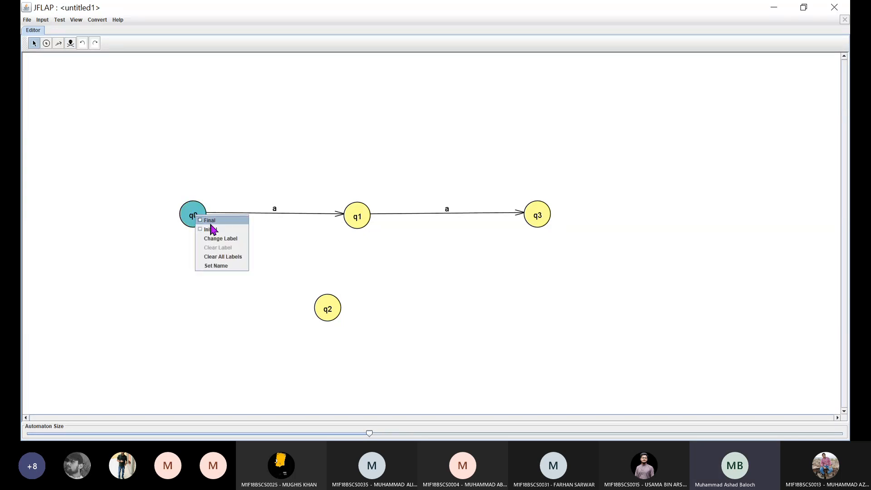
click(213, 224)
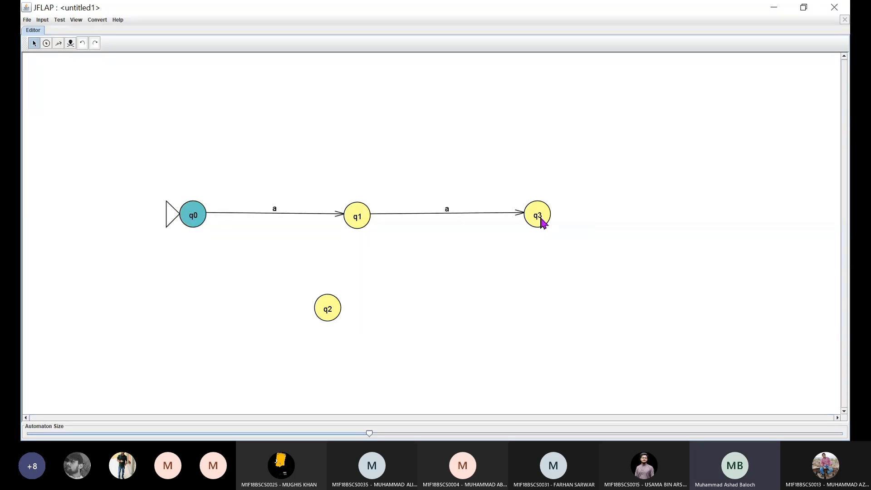
right_click(541, 219)
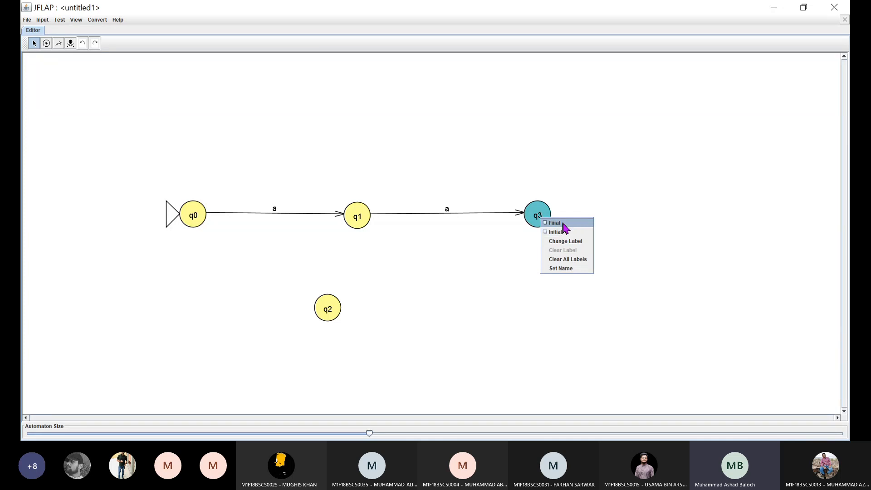
click(562, 224)
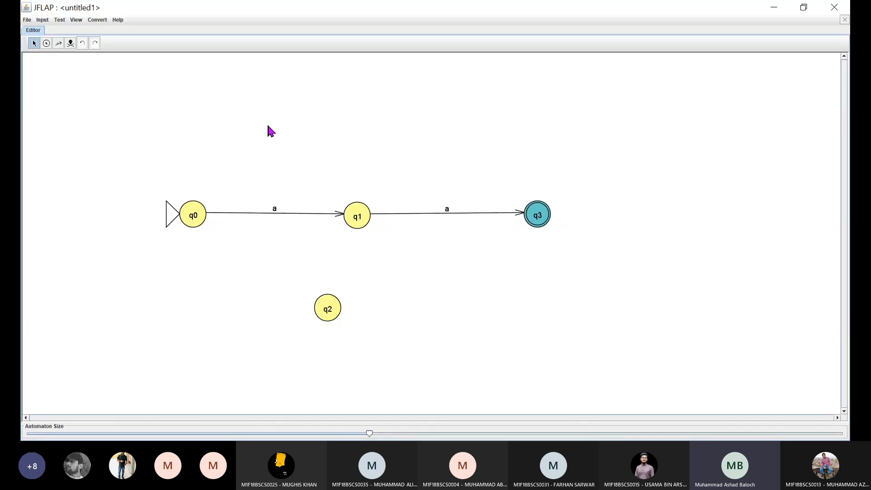
Add a self-loop on final state q3 and label it a
click(58, 43)
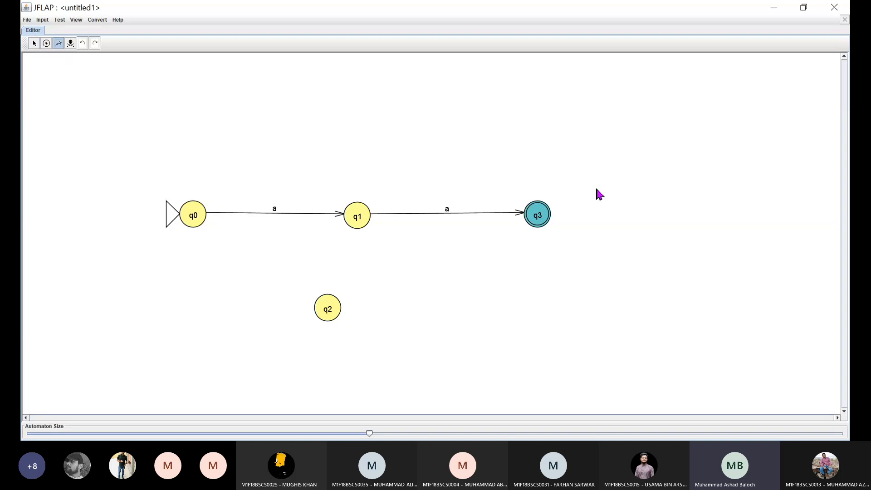
drag(539, 212, 548, 195)
click(540, 210)
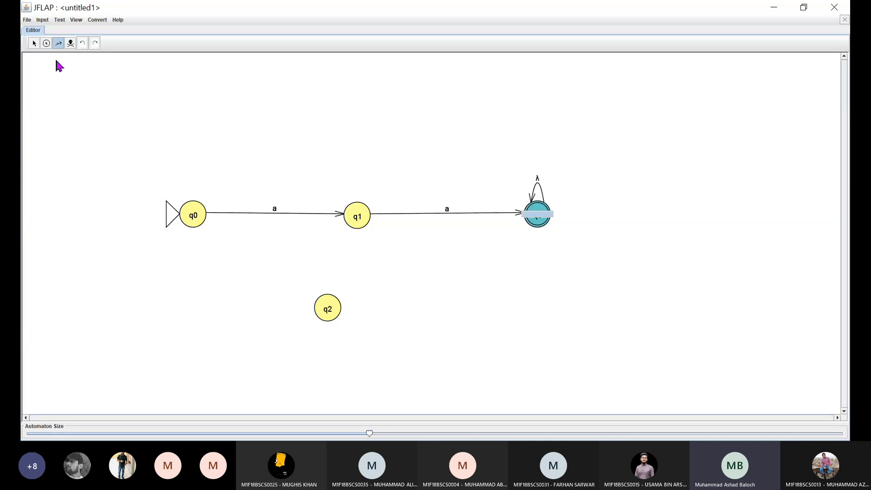
click(34, 43)
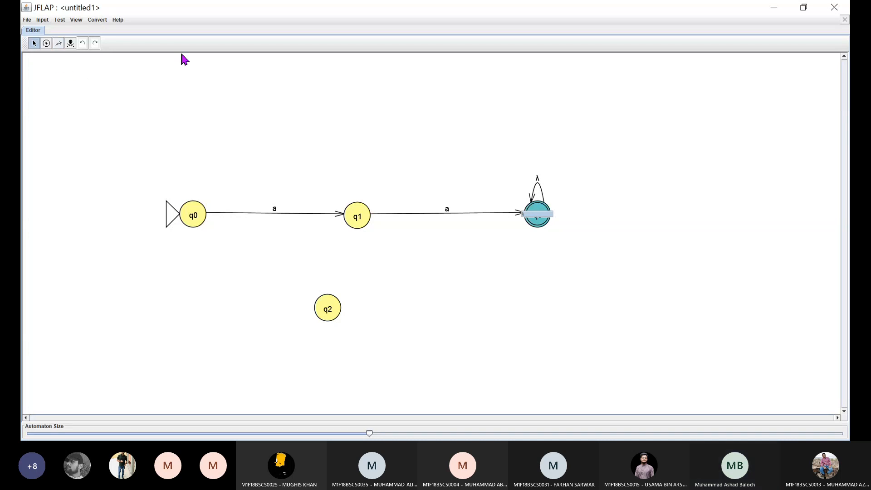
click(539, 183)
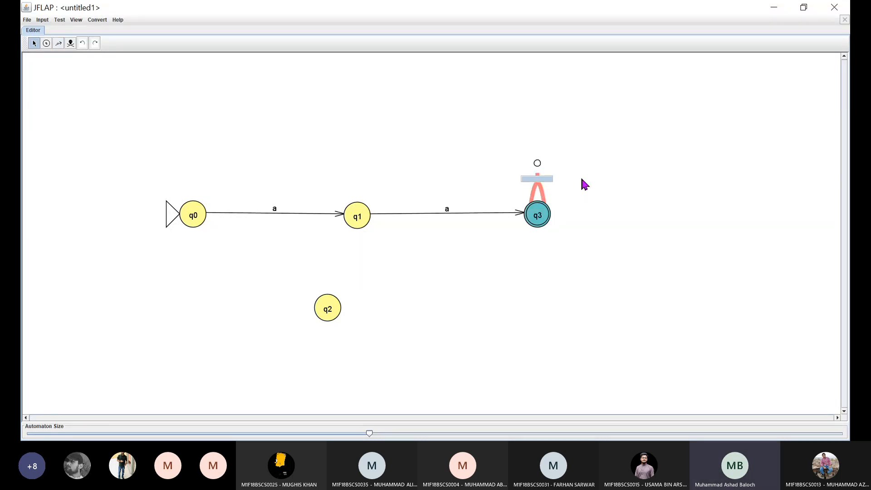
text(a)
key(Return)
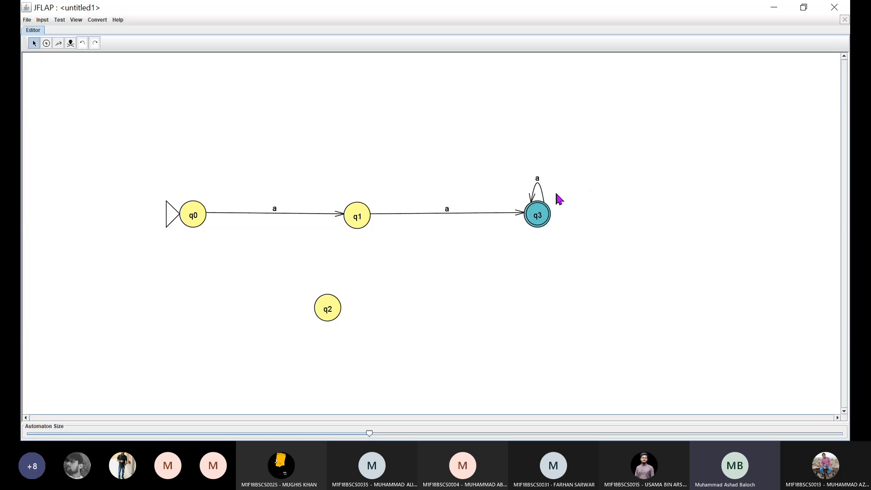
Add a second self-loop transition labelled b on final state q3
click(58, 43)
drag(550, 211, 563, 166)
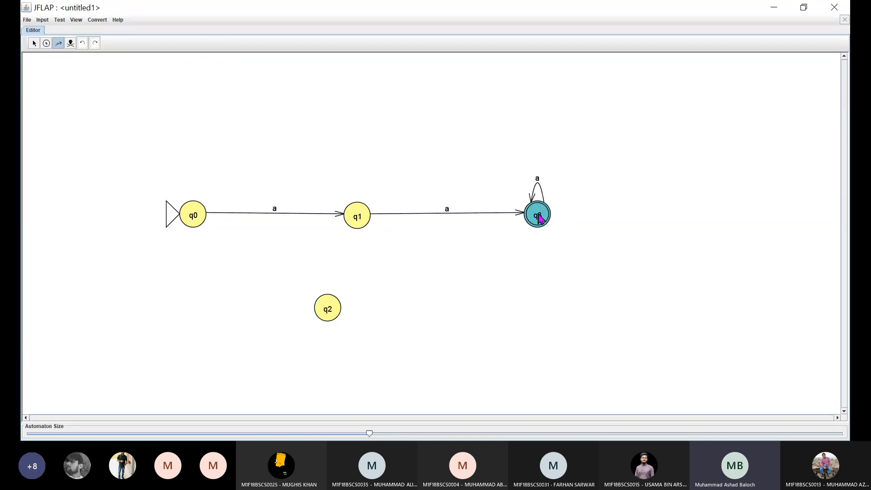
mouse_move(540, 216)
mouse_down()
mouse_move(595, 251)
mouse_move(547, 220)
mouse_up()
text(b)
key(Return)
Add a transition labelled b from q0 to q2
drag(197, 220, 333, 310)
text(b)
key(Return)
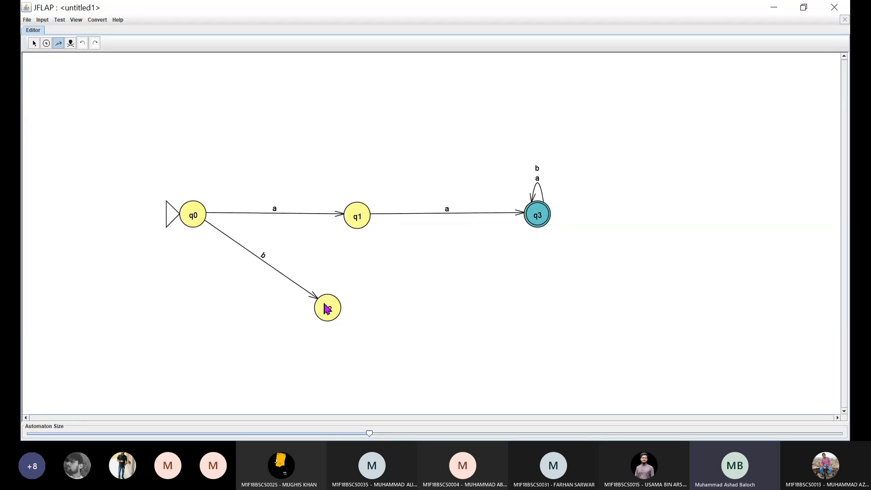
Add a self-loop on state q2 and label it a
drag(326, 306, 346, 274)
click(338, 303)
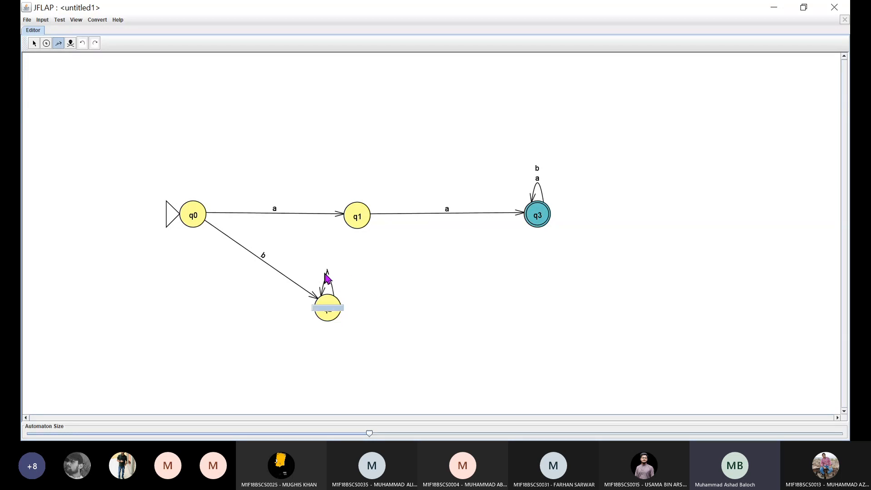
click(33, 44)
click(327, 272)
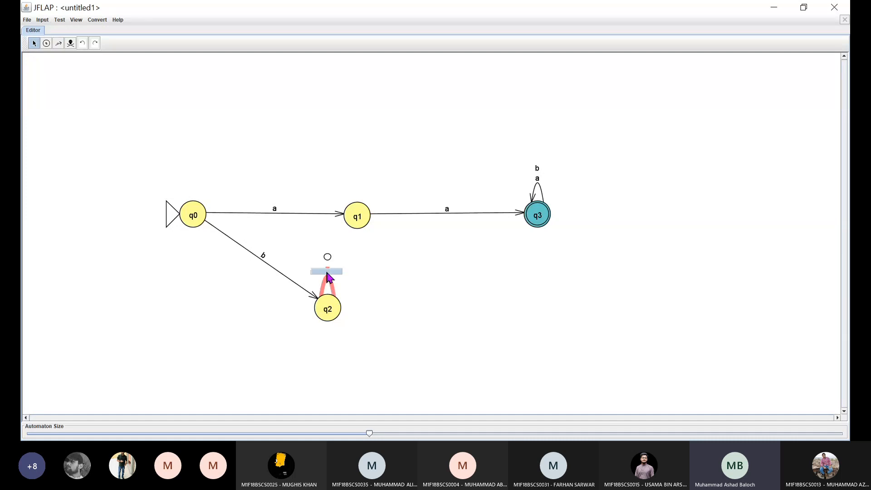
text(a)
key(Return)
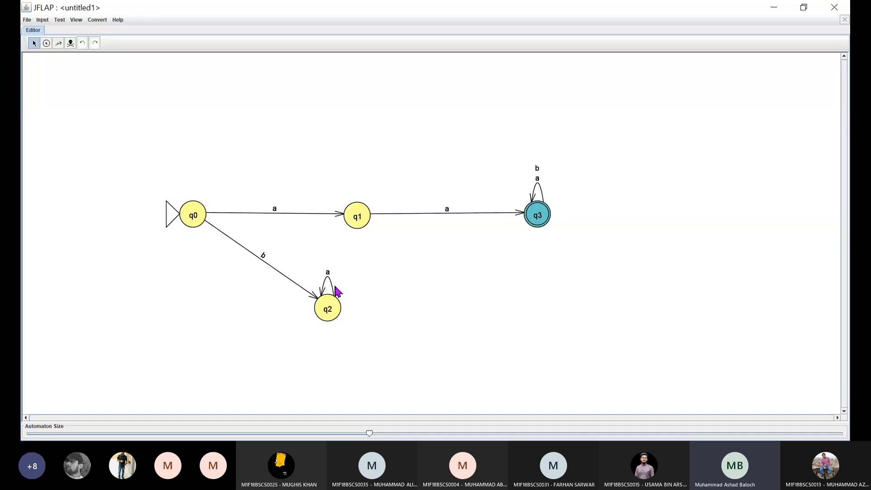
click(336, 308)
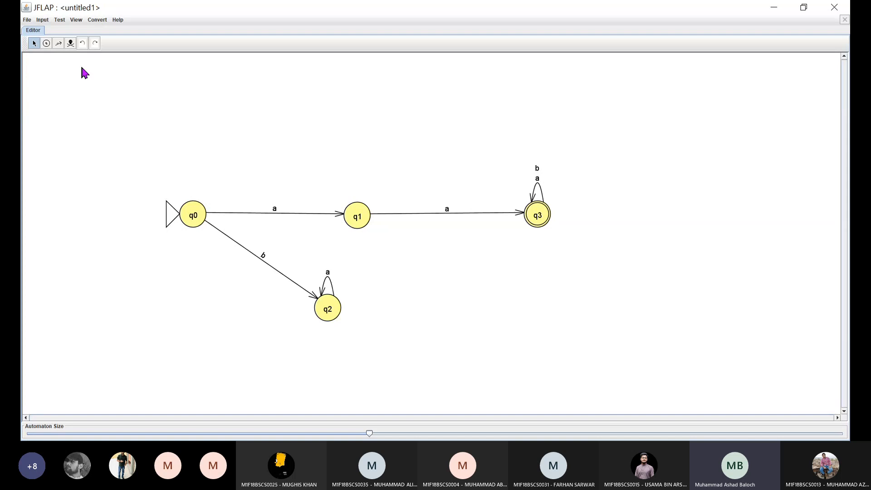
Add a second self-loop on state q2 and label it b
click(58, 43)
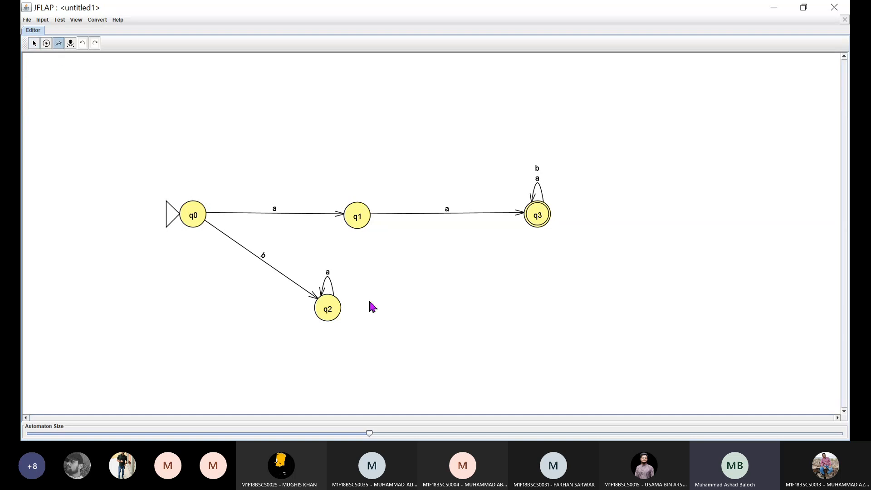
click(336, 306)
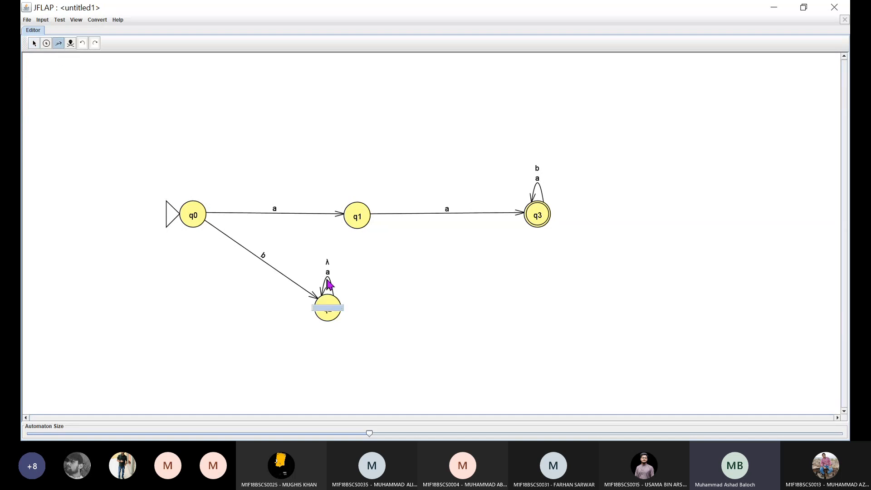
click(34, 44)
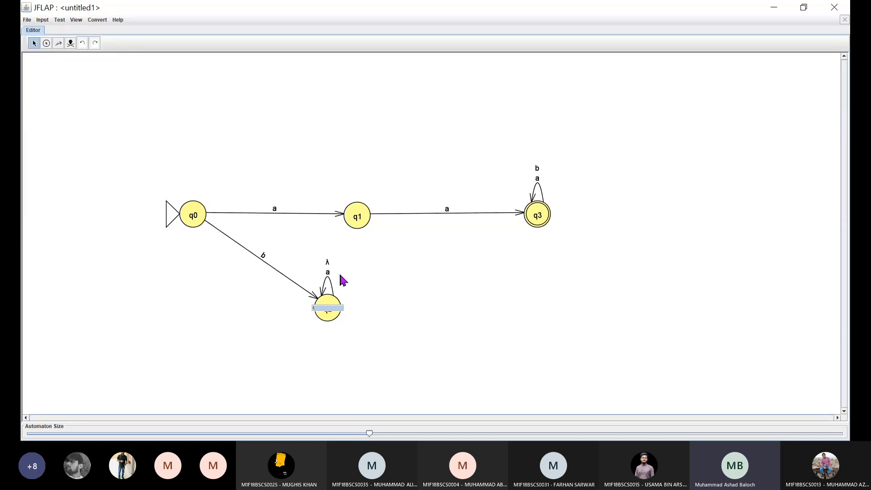
click(327, 262)
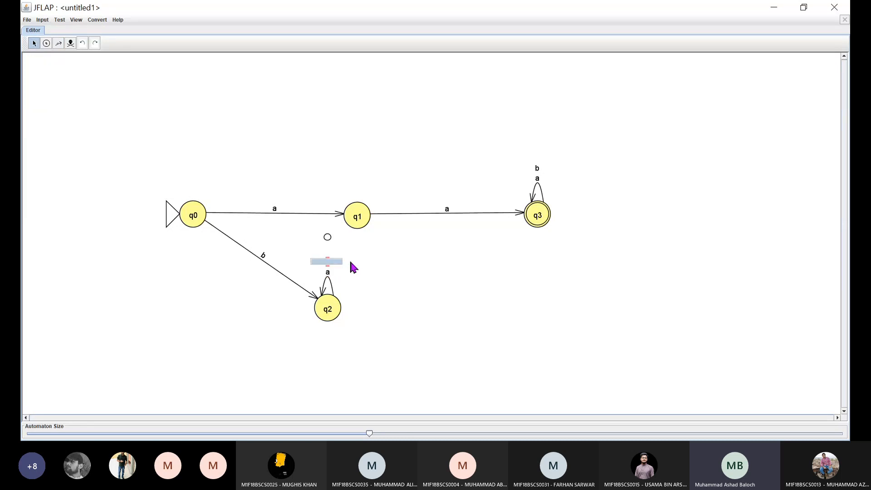
text(b)
key(Return)
Add a transition labelled b from q1 to q2
click(58, 44)
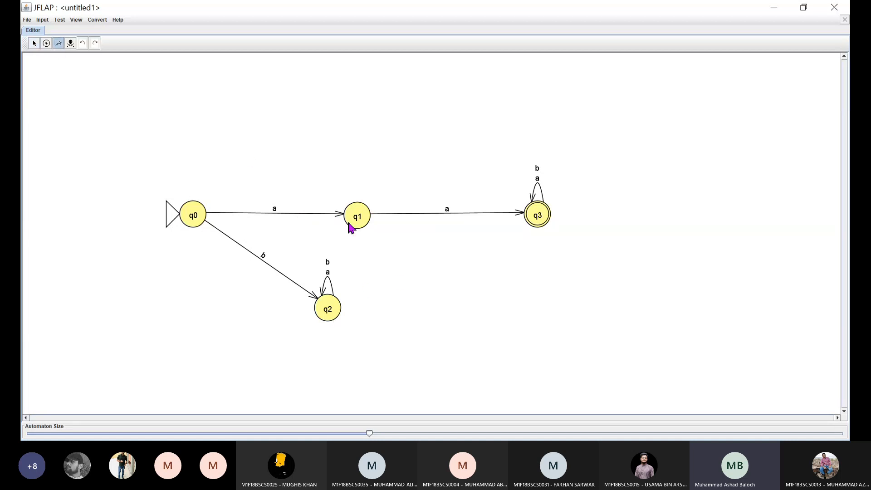
drag(355, 226, 336, 303)
text(b)
key(Return)
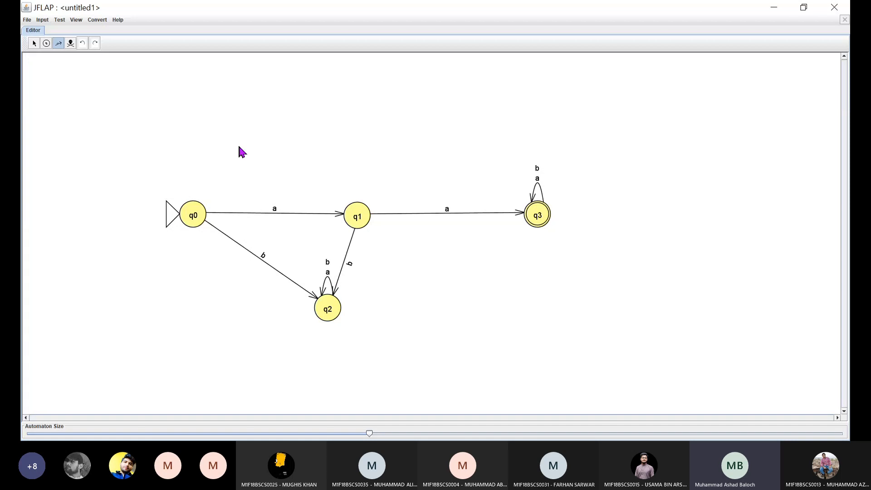
Start a Multiple Run of the new automaton, clear the old input strings, and enlarge the table text
click(28, 21)
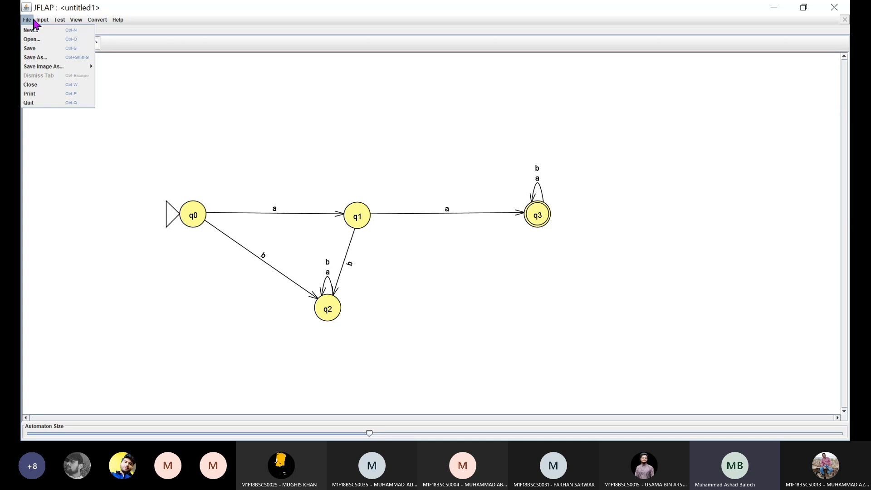
mouse_move(43, 21)
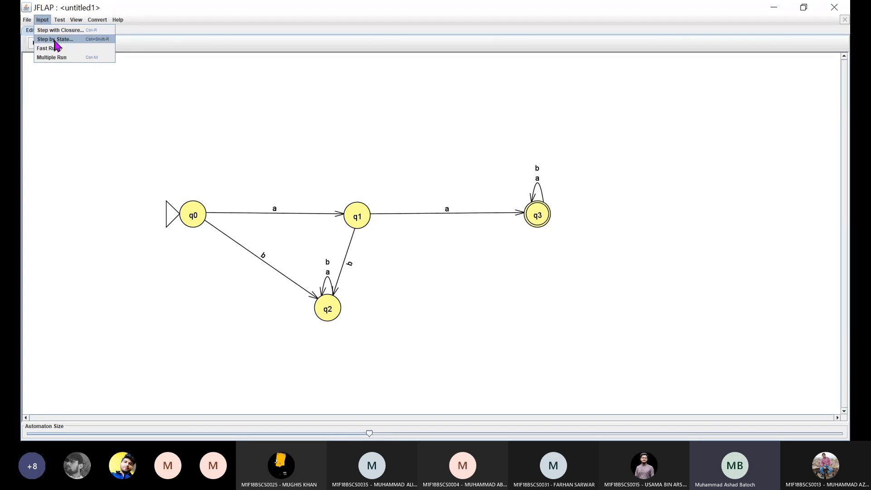
click(52, 57)
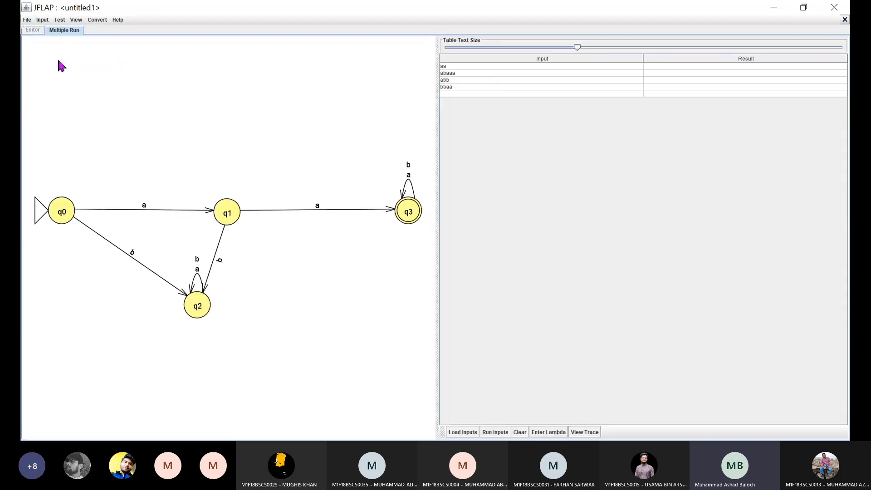
click(519, 432)
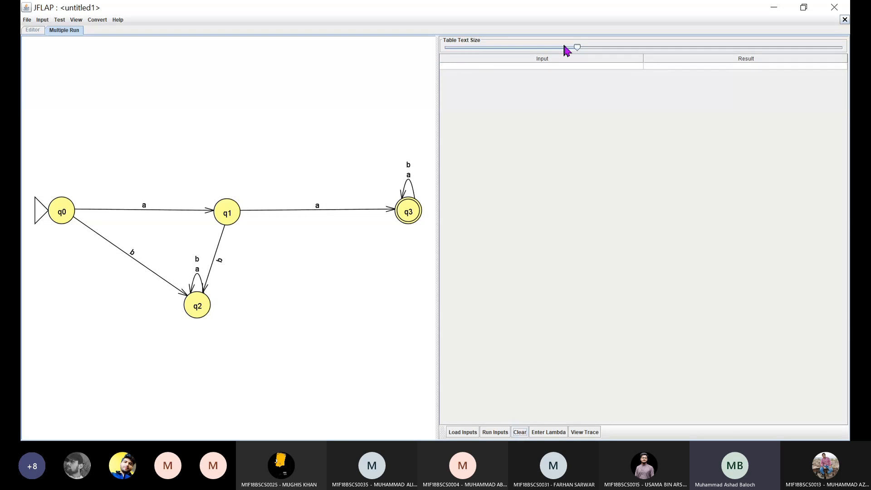
drag(578, 47, 681, 48)
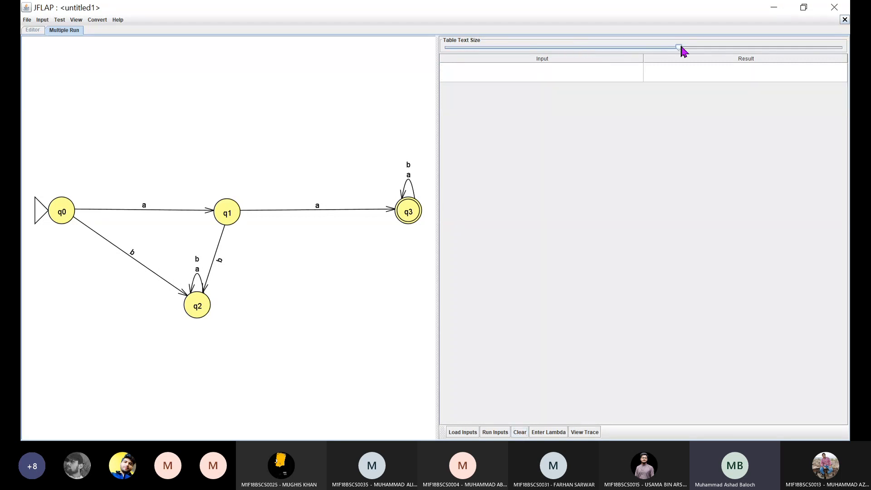
Enter aa as the first test string and run it on the automaton
click(537, 66)
text(aa)
key(Return)
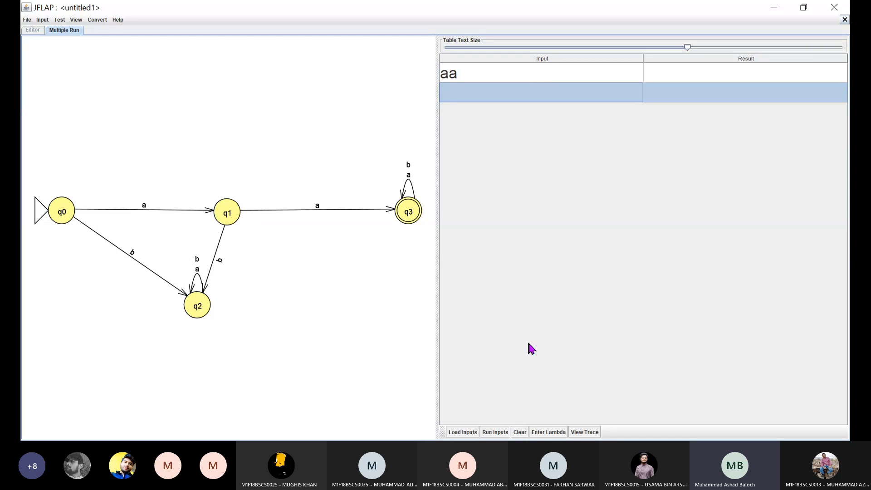
click(493, 432)
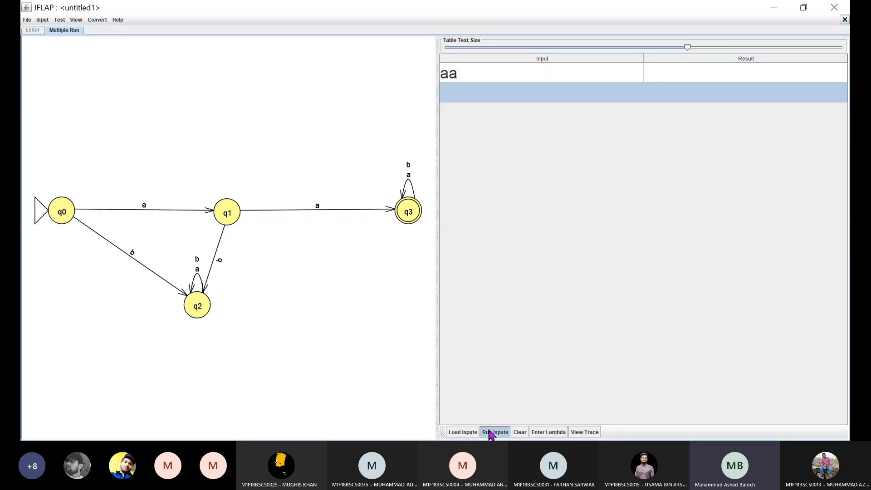
Add aba as the second test string and run the inputs again
click(508, 96)
text(aba)
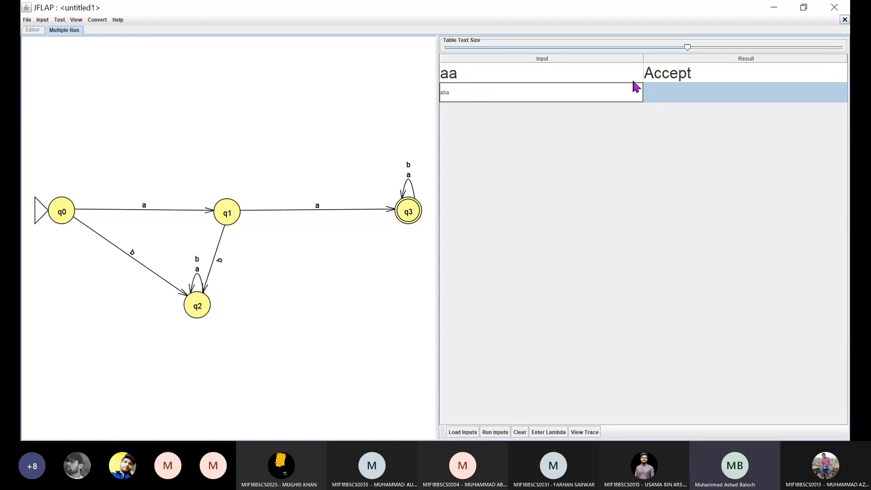
click(490, 433)
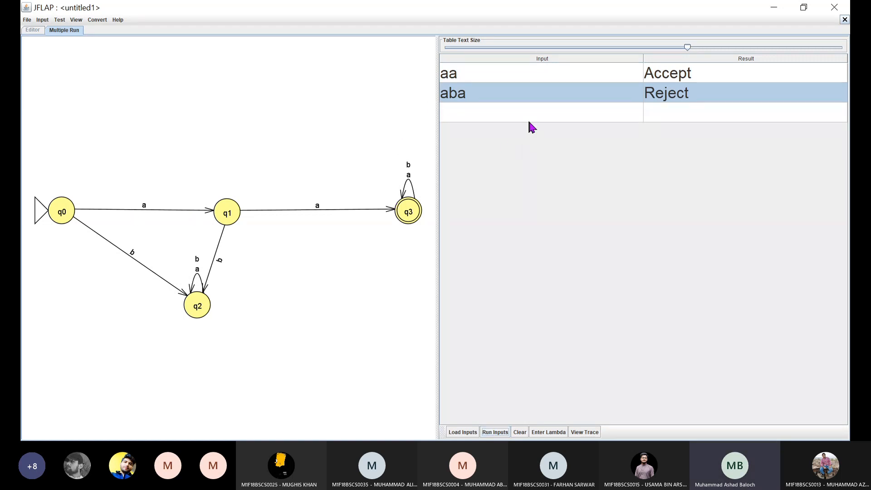
click(491, 108)
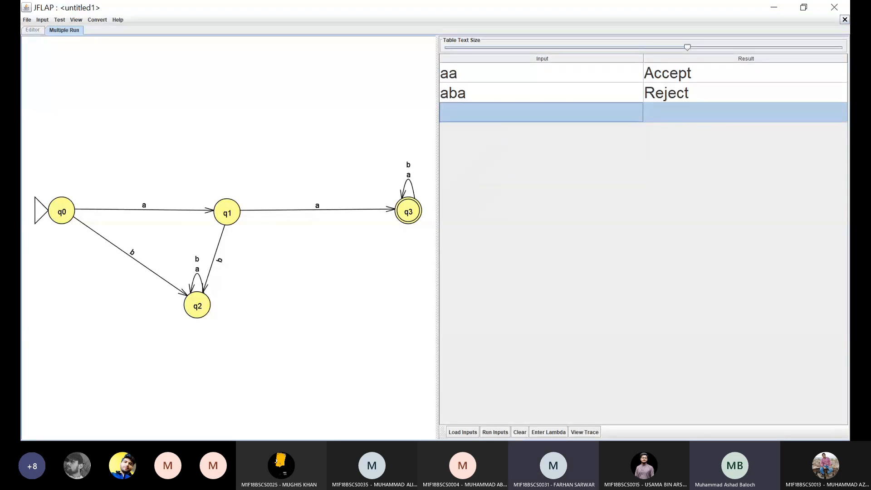
key(alt+Tab)
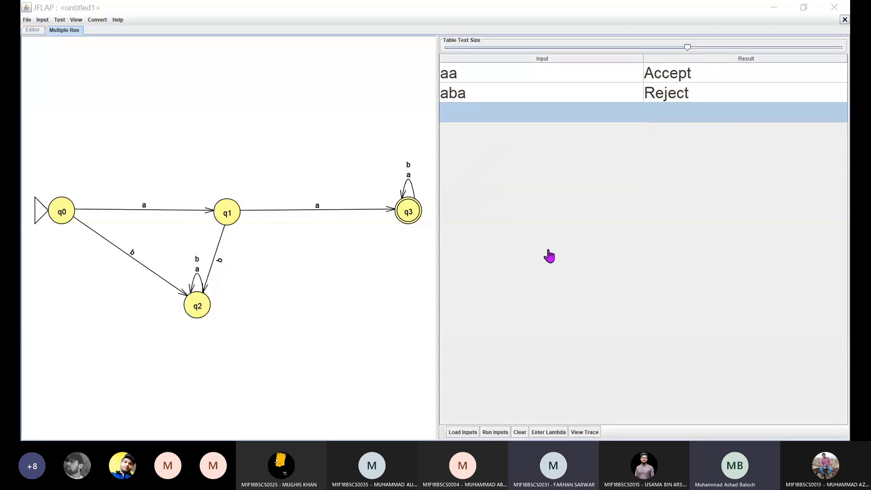